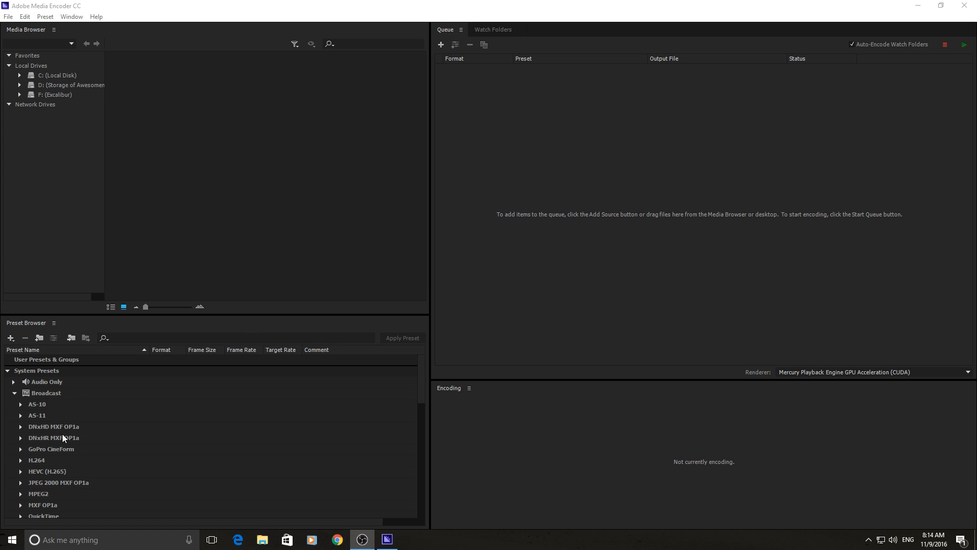
Step: Add the video file DSC_0571.MOV to the encoding queue
scroll(63, 435, down, 1)
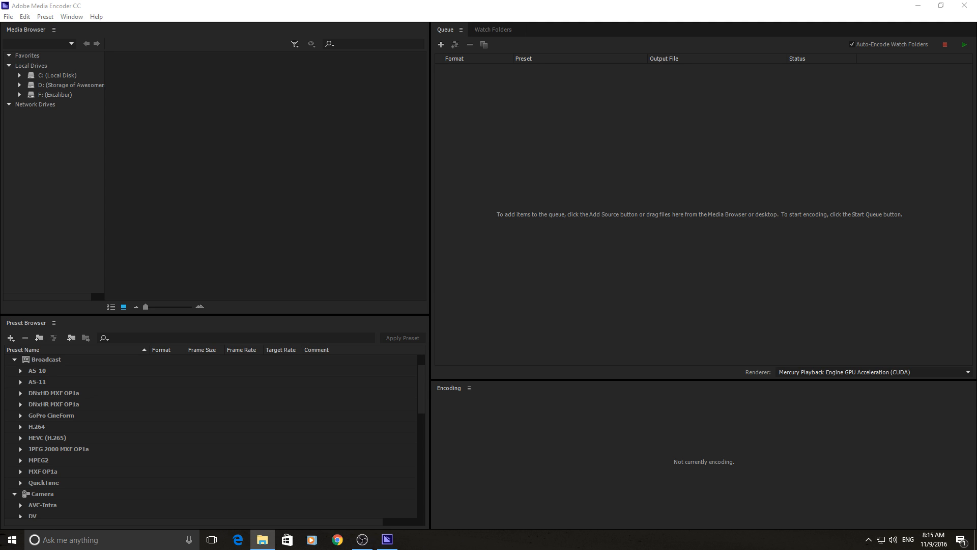
drag(976, 239, 624, 128)
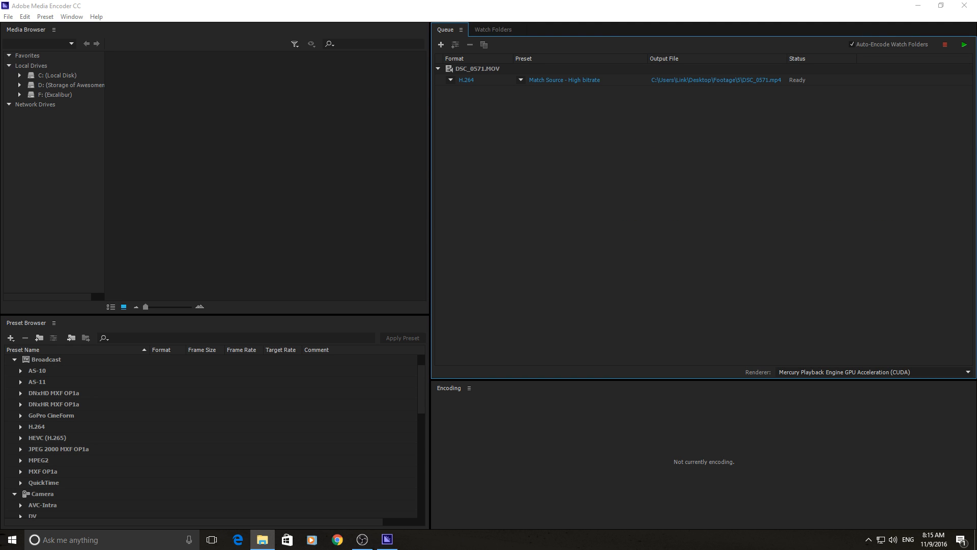
drag(976, 234, 741, 212)
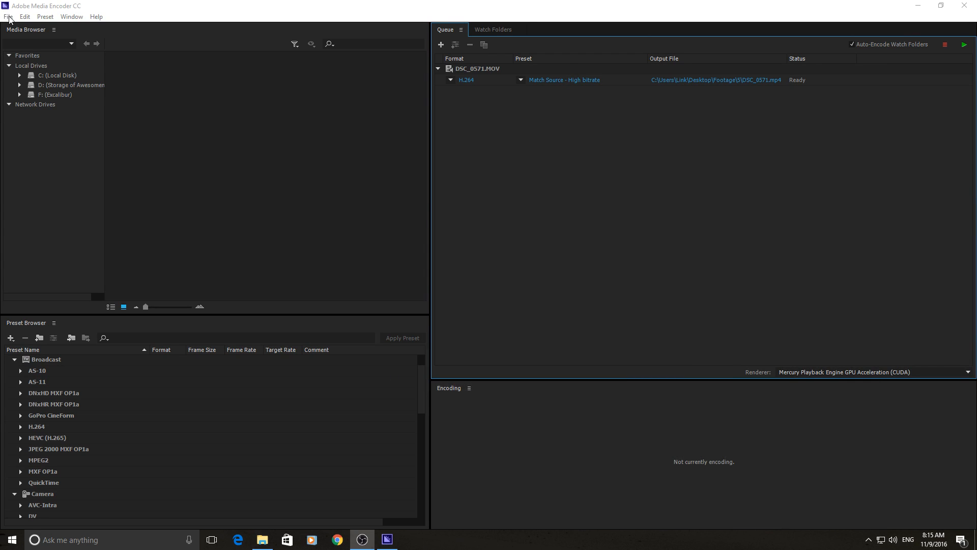
click(7, 17)
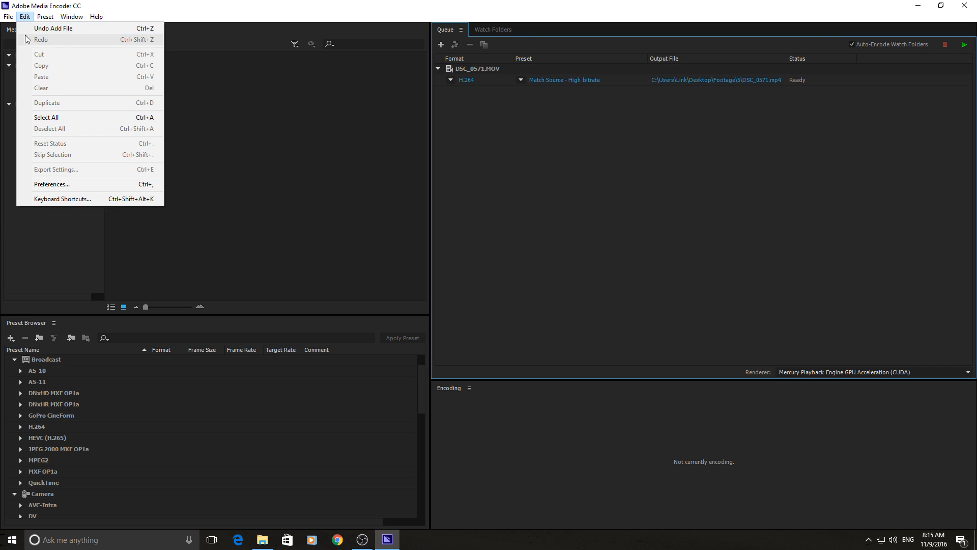
click(13, 32)
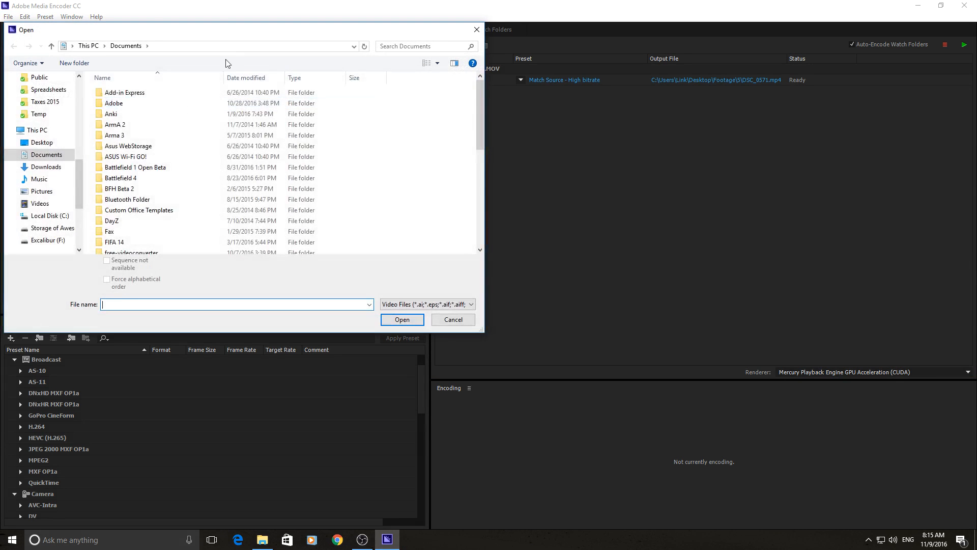
scroll(153, 156, down, 5)
scroll(155, 158, up, 10)
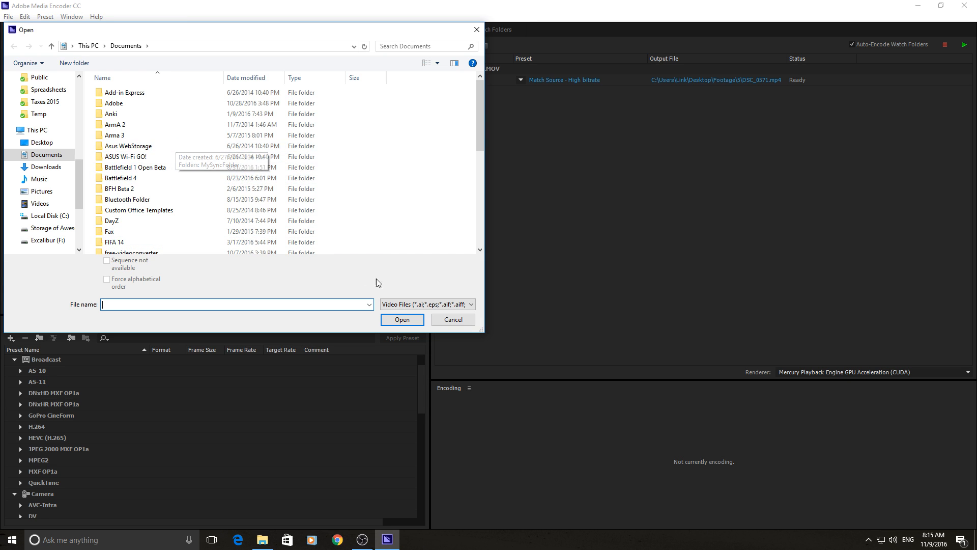
click(464, 317)
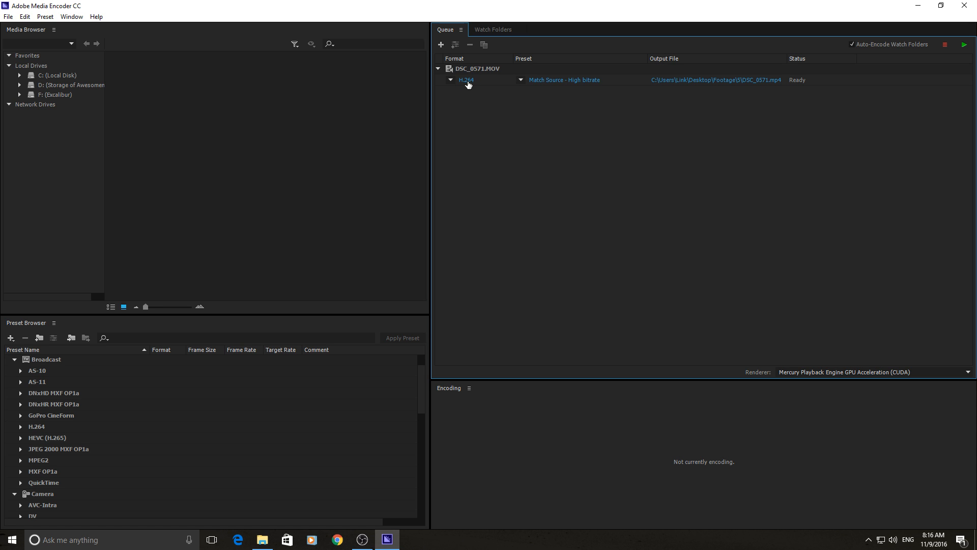
Step: Set the queued clip's format to H.264 and its preset to YouTube 1080p HD
click(451, 80)
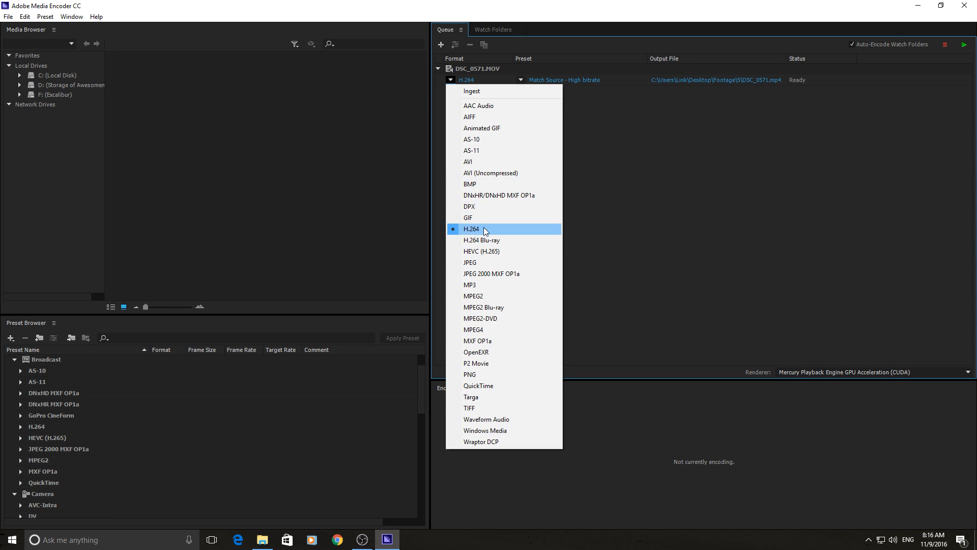
click(515, 231)
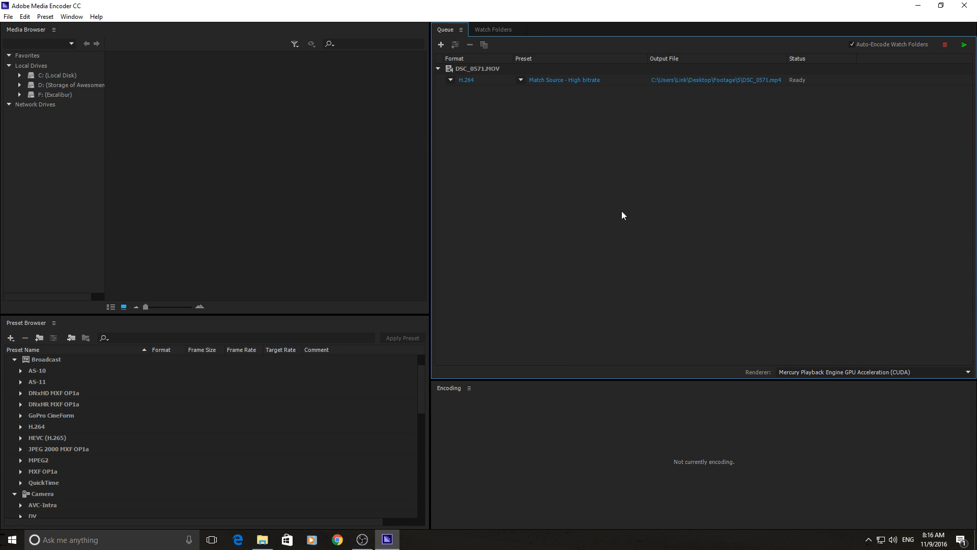
click(521, 80)
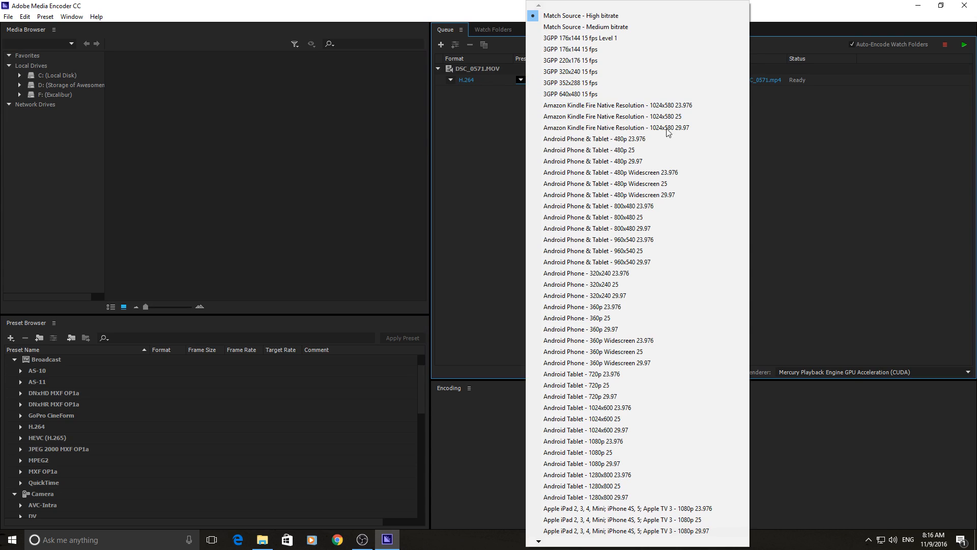
mouse_move(541, 544)
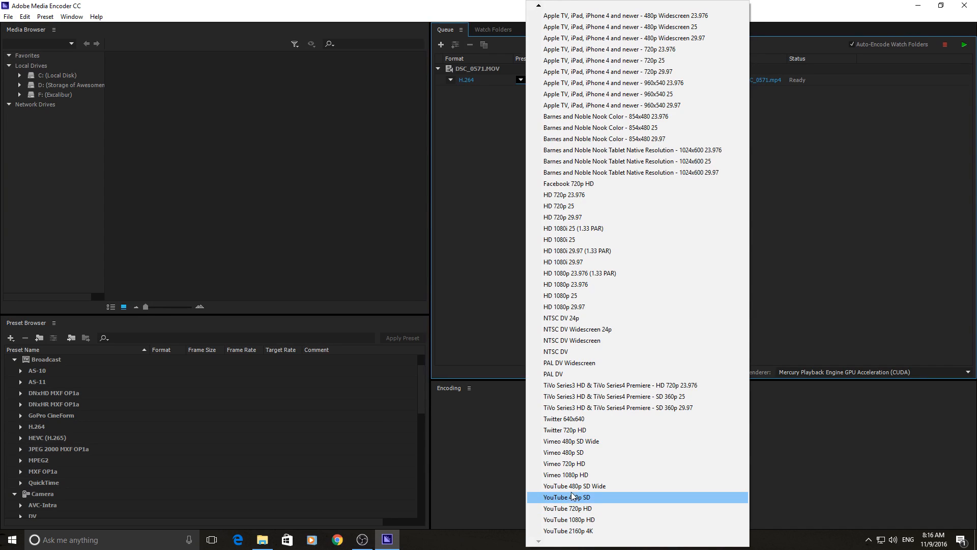
click(590, 519)
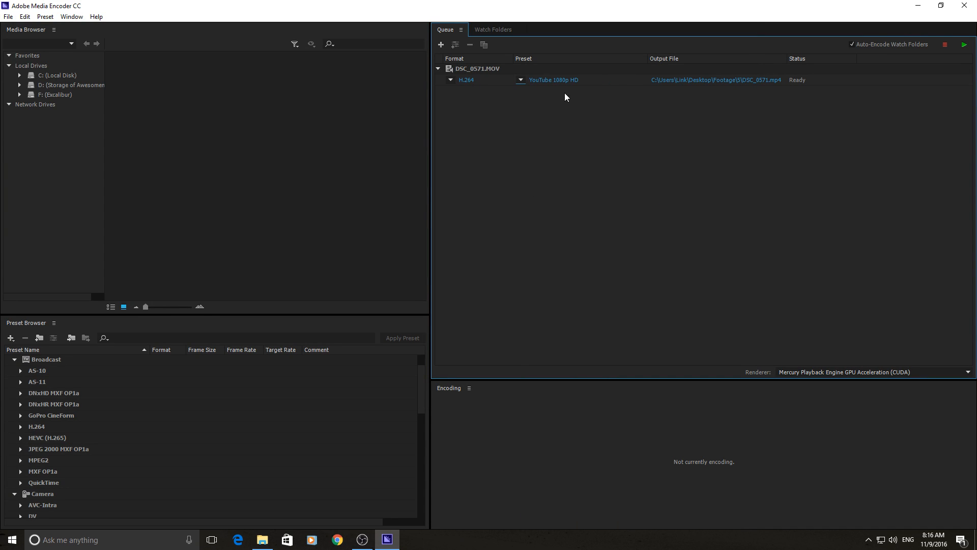
Step: Review the queued clip's audio, multiplexer, captions and basic video export settings, and close them without applying changes
click(541, 81)
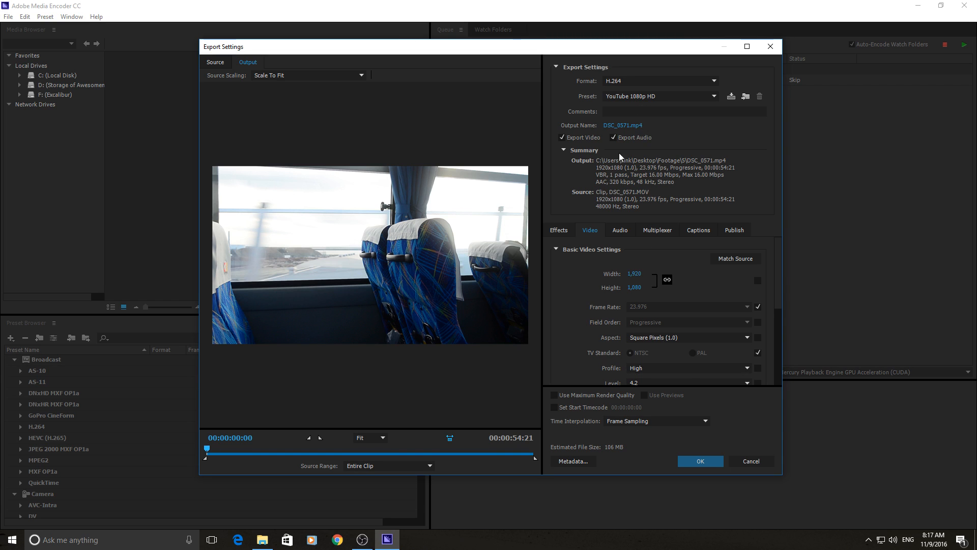
click(613, 229)
click(657, 230)
click(690, 232)
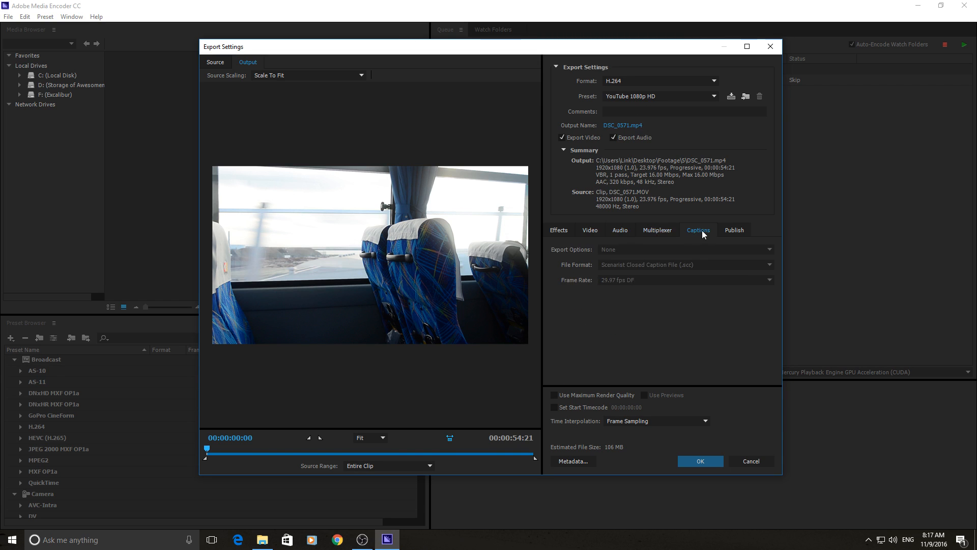
click(590, 231)
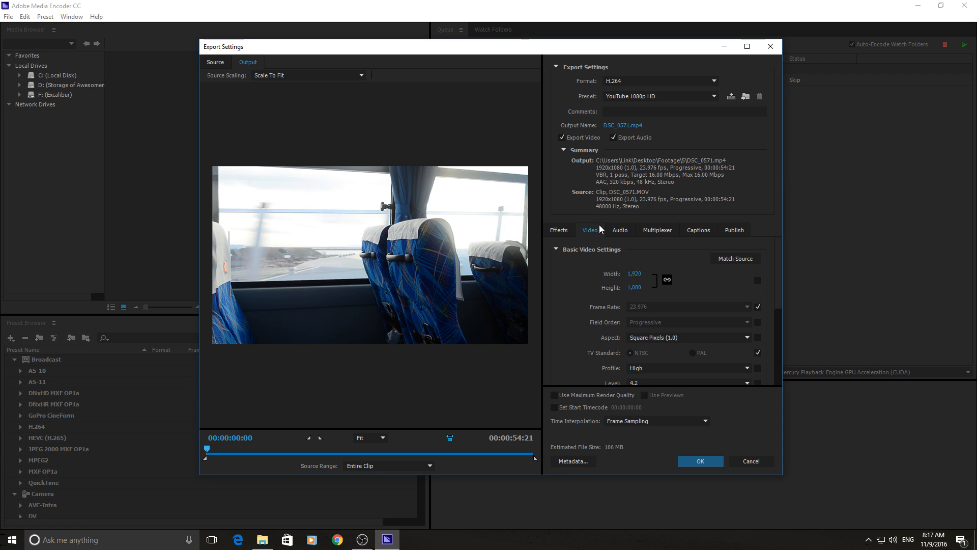
scroll(575, 295, down, 5)
scroll(577, 310, up, 2)
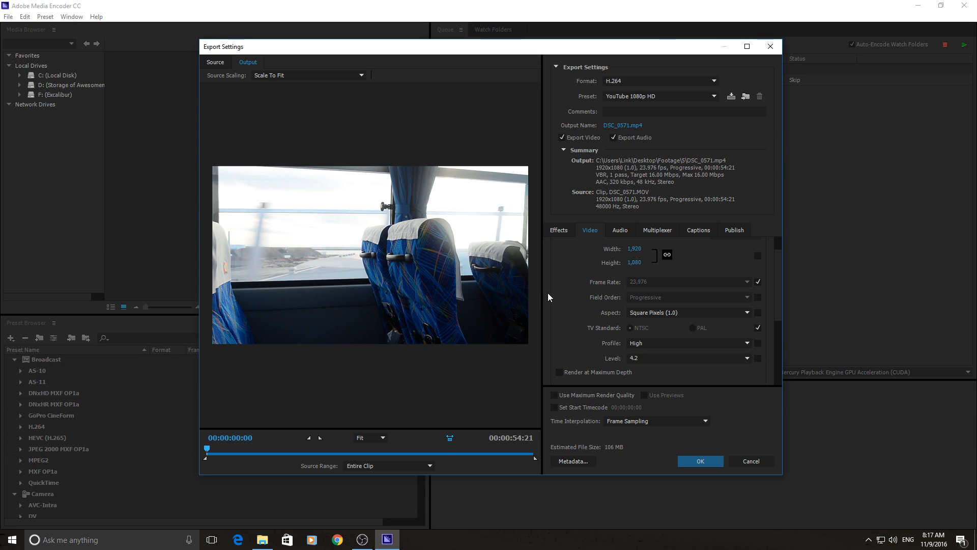
scroll(551, 298, up, 1)
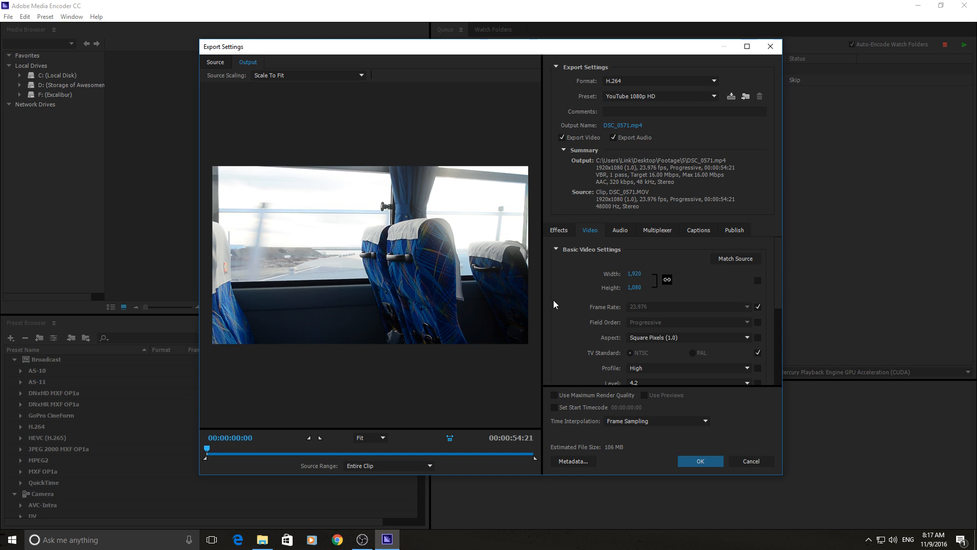
click(756, 459)
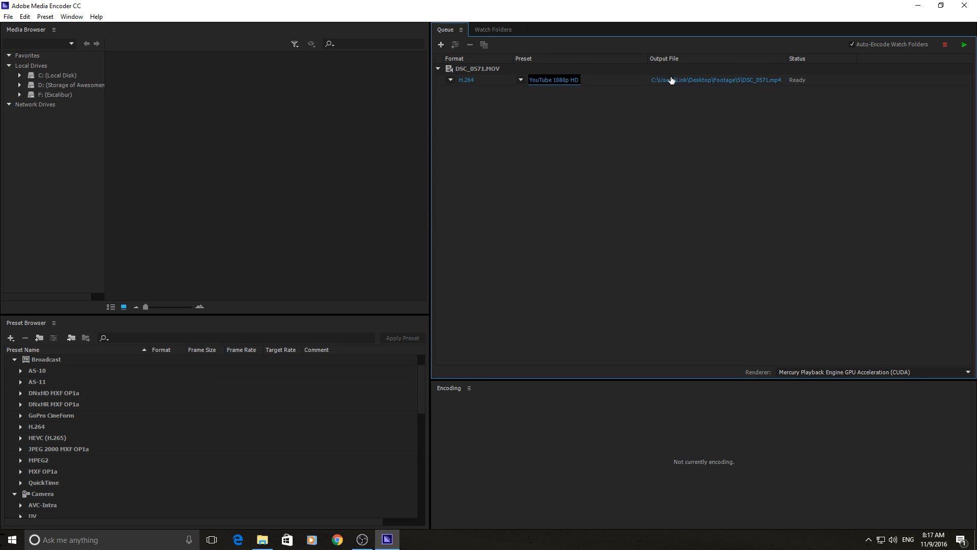
click(671, 79)
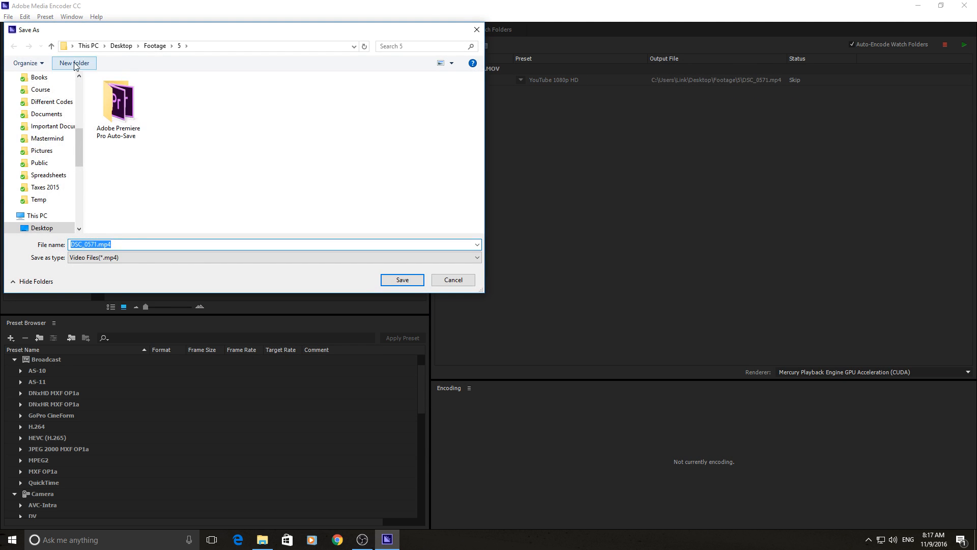
scroll(48, 127, up, 10)
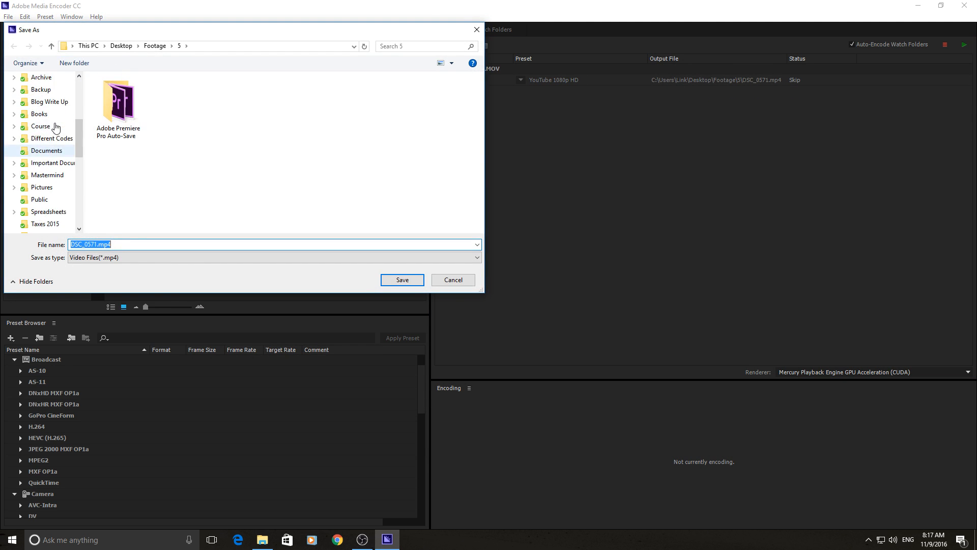
click(444, 280)
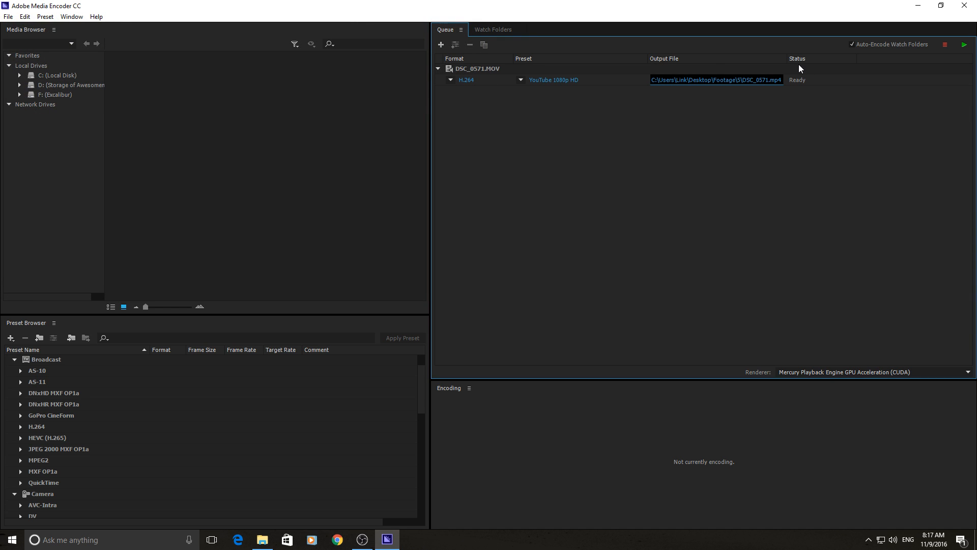
Step: Start encoding the queue with the DSC_0571 clip
click(962, 48)
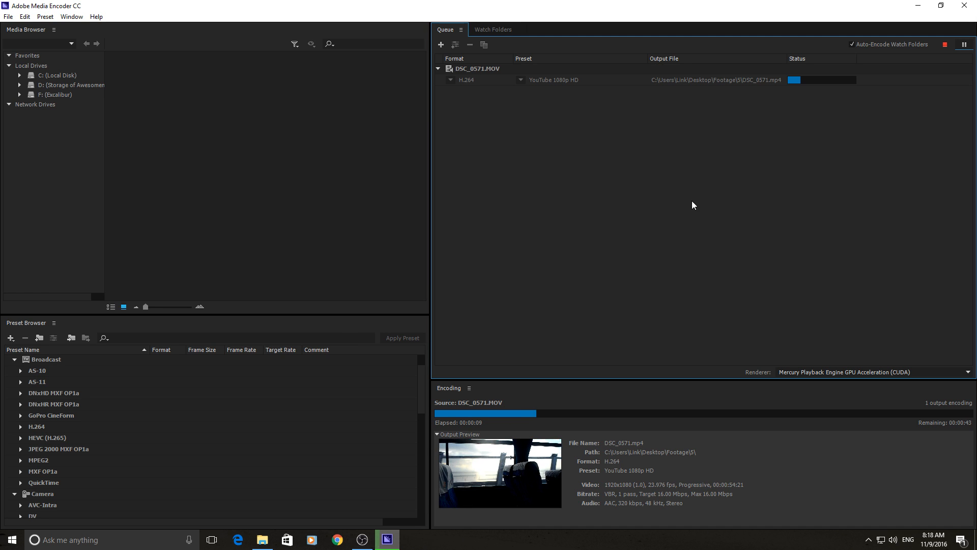
Step: Show the contents of the Game Files folder on the F: drive in the media browser and collapse the drive's folder tree
click(194, 132)
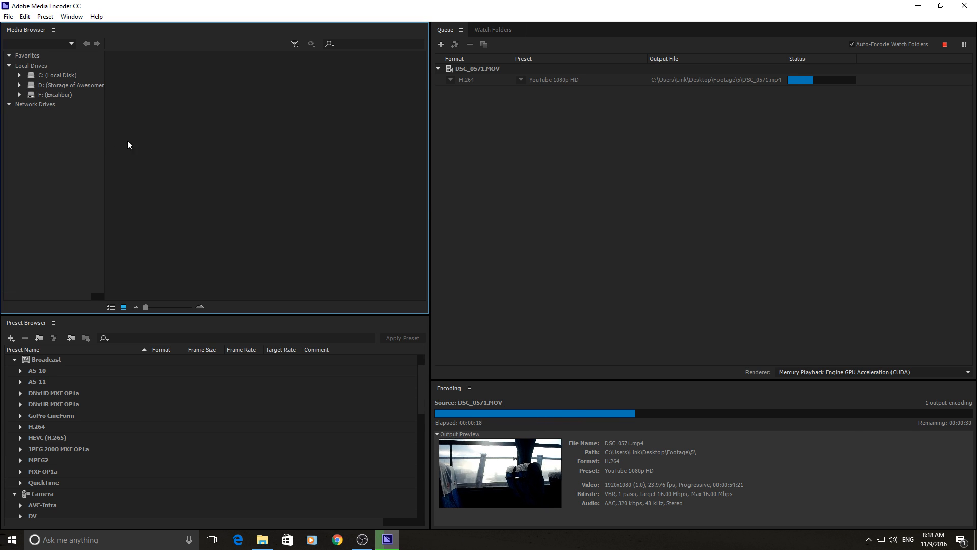
click(21, 95)
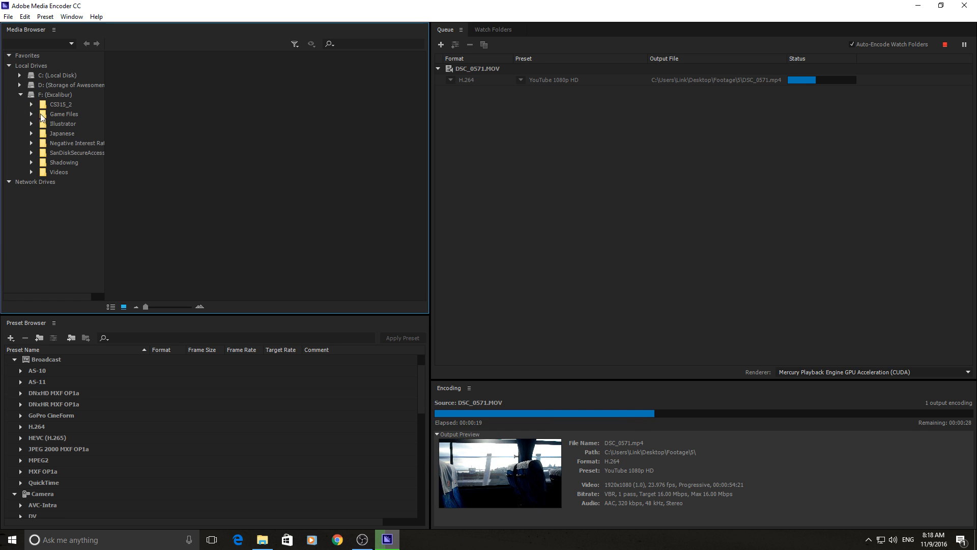
click(57, 115)
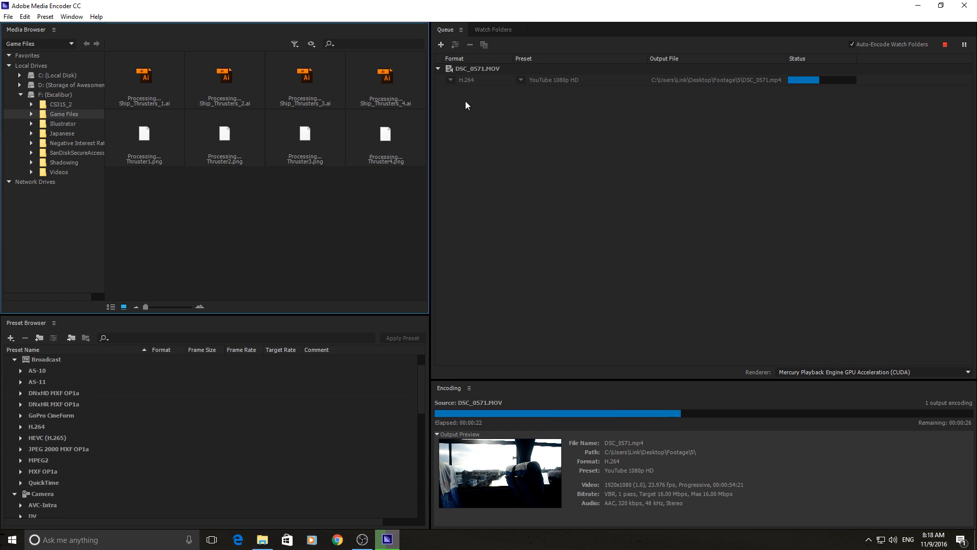
click(21, 94)
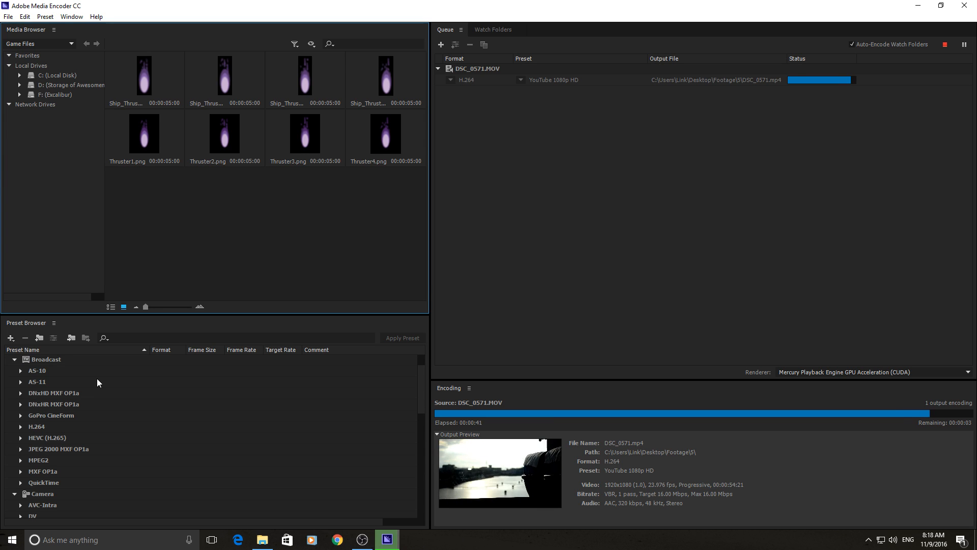
scroll(72, 382, down, 4)
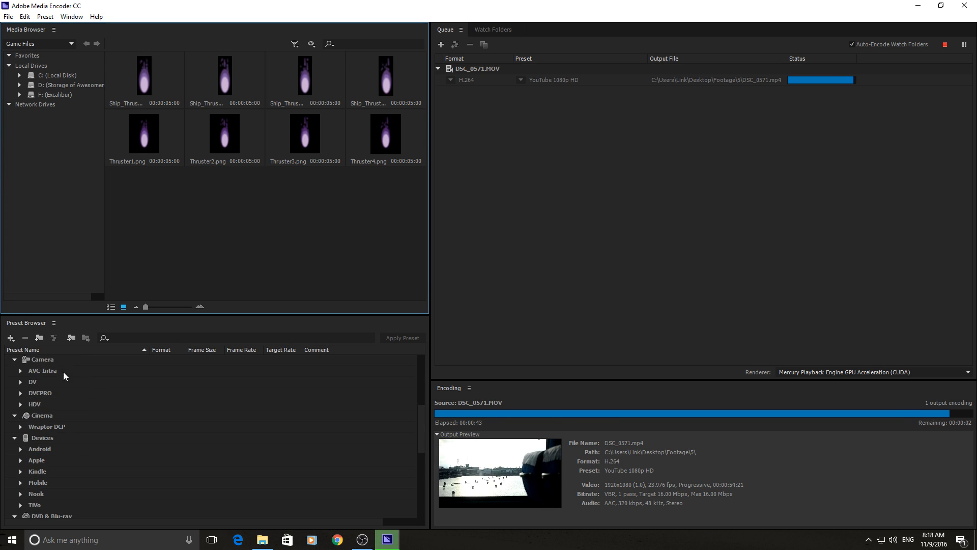
click(10, 337)
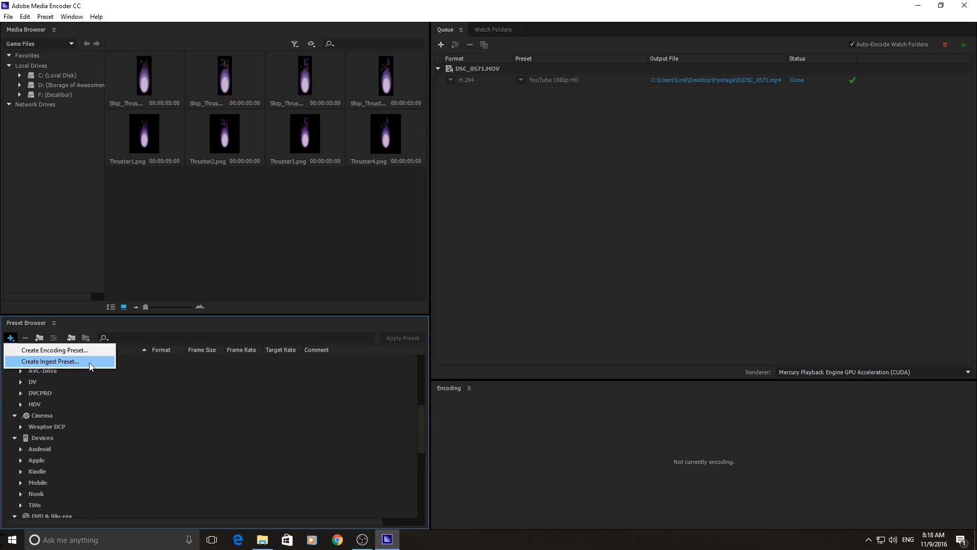
click(174, 324)
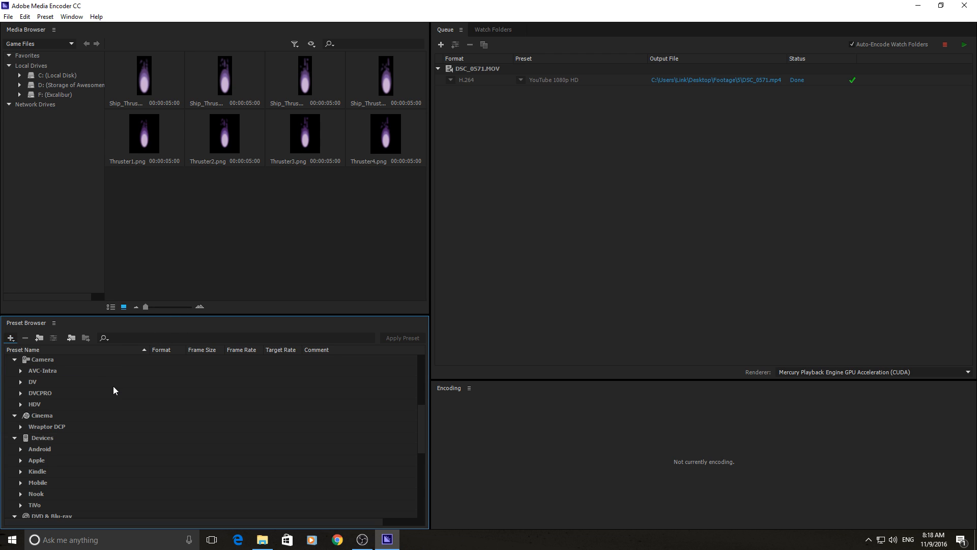